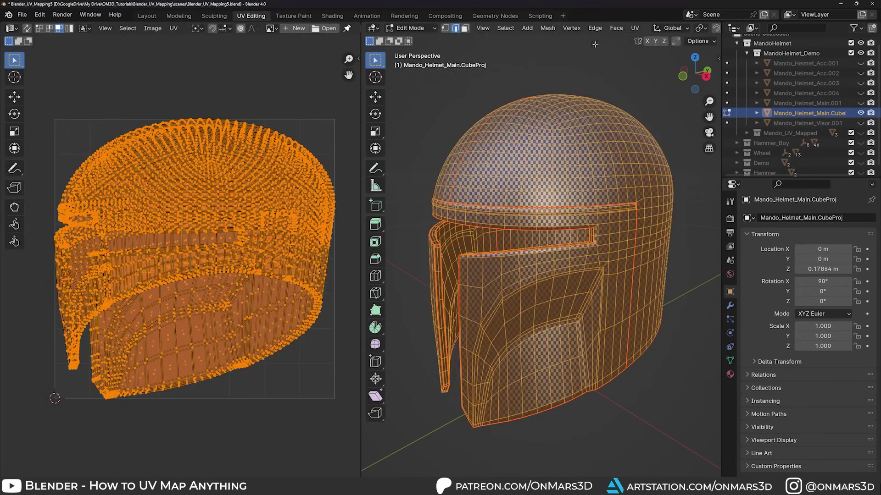
# Cube-project the main helmet shell's UVs and pack its islands into the 0-1 UV tile
pyautogui.click(635, 28)
pyautogui.click(656, 85)
pyautogui.click(173, 28)
pyautogui.click(199, 207)
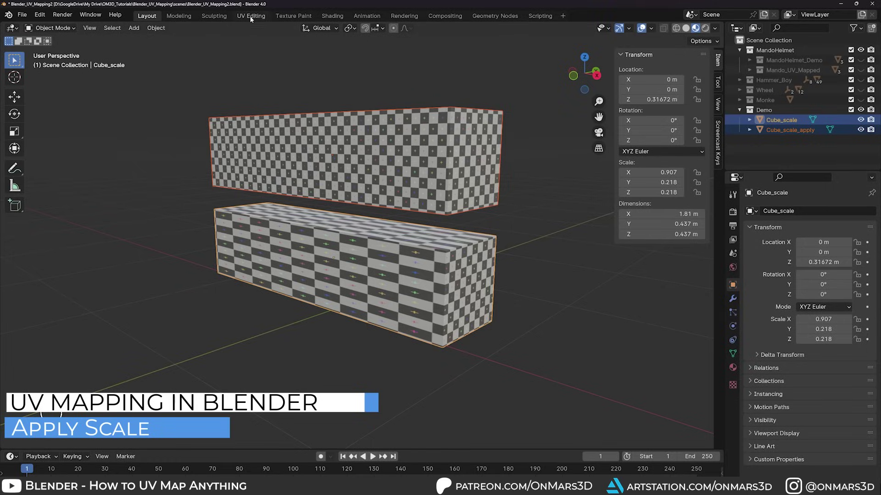
# Apply the scale of side piece Mando_Helmet_Acc.003 so it reads 1.000 on all axes
pyautogui.click(251, 16)
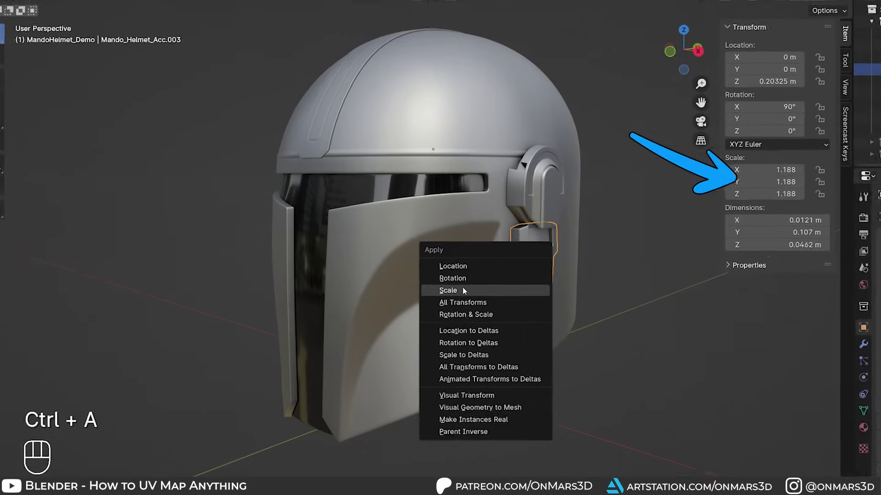
pyautogui.click(508, 295)
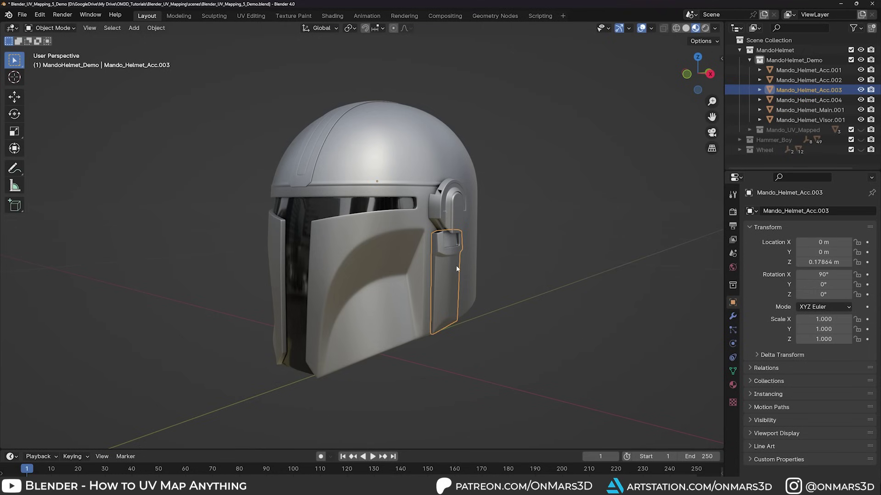
# In UV Editing, select the entire side-piece mesh and bring up the Project from View methods
pyautogui.click(248, 17)
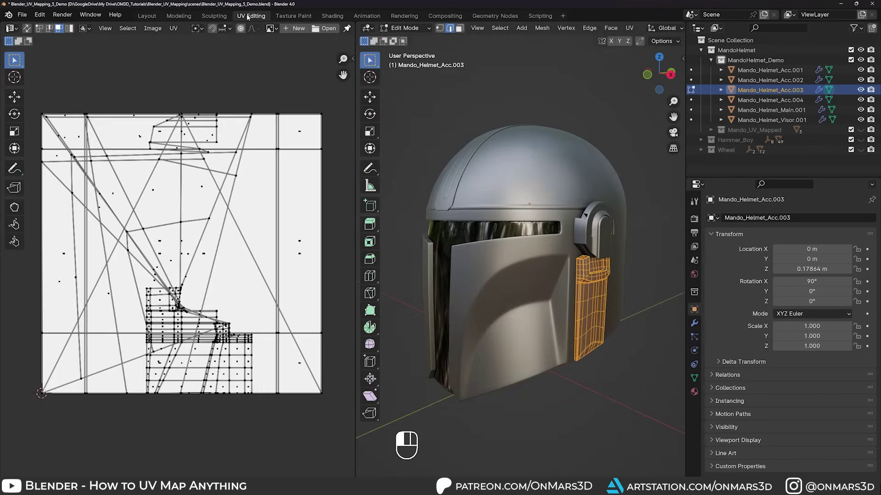
pyautogui.click(594, 104)
pyautogui.moveTo(604, 156); pyautogui.dragTo(581, 259, button='middle')
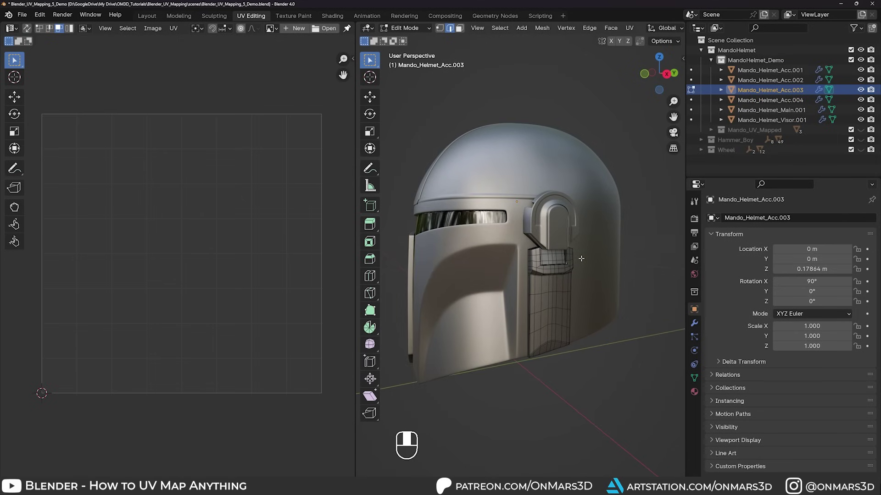
pyautogui.press('a')
pyautogui.scroll(3, 569, 295)
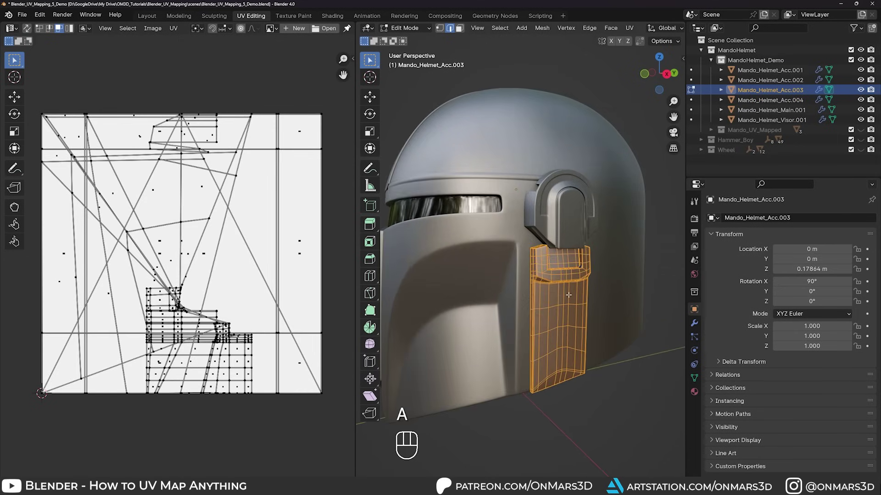
pyautogui.click(472, 80)
pyautogui.moveTo(593, 329); pyautogui.dragTo(589, 328, button='middle')
pyautogui.press('a')
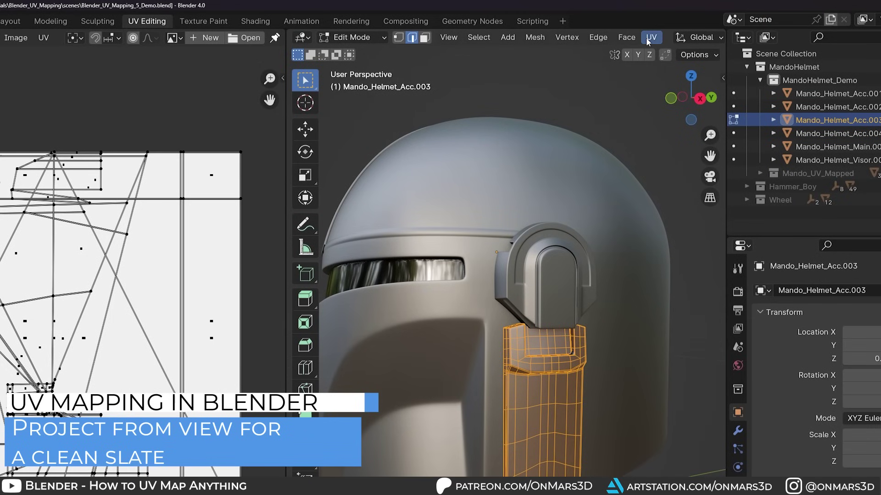
pyautogui.click(629, 28)
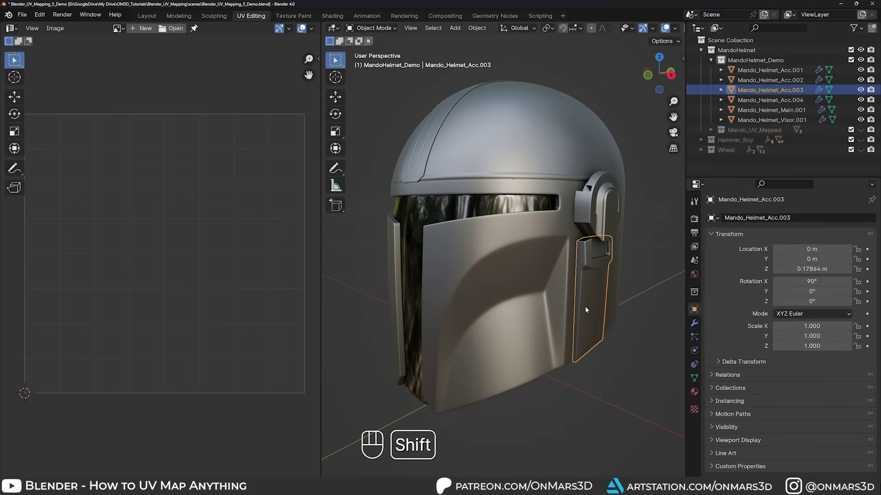
# Isolate and frame the side piece, then enter Edit Mode with edge selection and nothing selected
pyautogui.hotkey('shift', 'h')
pyautogui.press('KP_Decimal')
pyautogui.press('Tab')
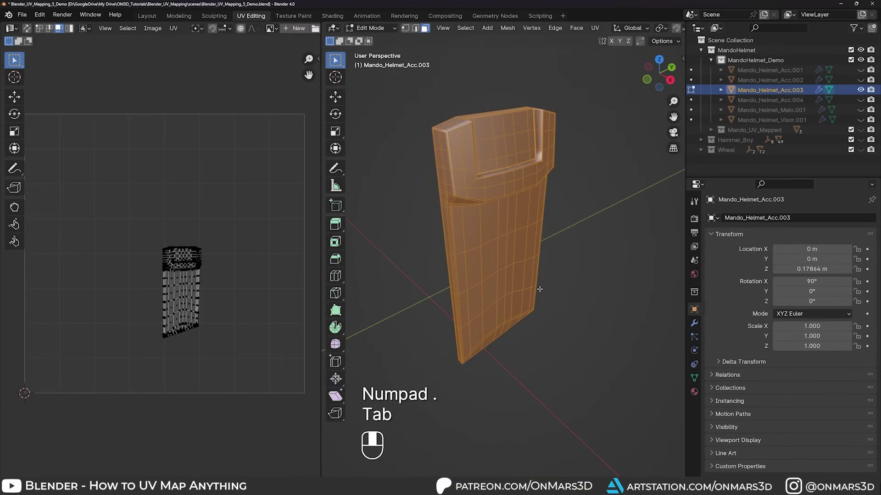
pyautogui.press('2')
pyautogui.moveTo(520, 290); pyautogui.dragTo(443, 206, button='middle')
pyautogui.scroll(4, 524, 273)
pyautogui.click(443, 205)
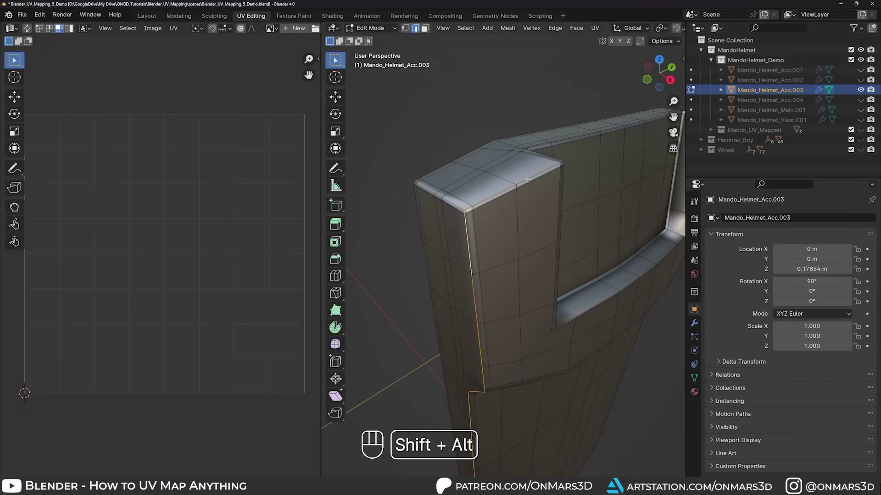
# Select the edge loops along the side piece's outer creases and mark them as seams
pyautogui.moveTo(517, 227); pyautogui.dragTo(473, 272, button='middle')
pyautogui.scroll(2, 472, 272)
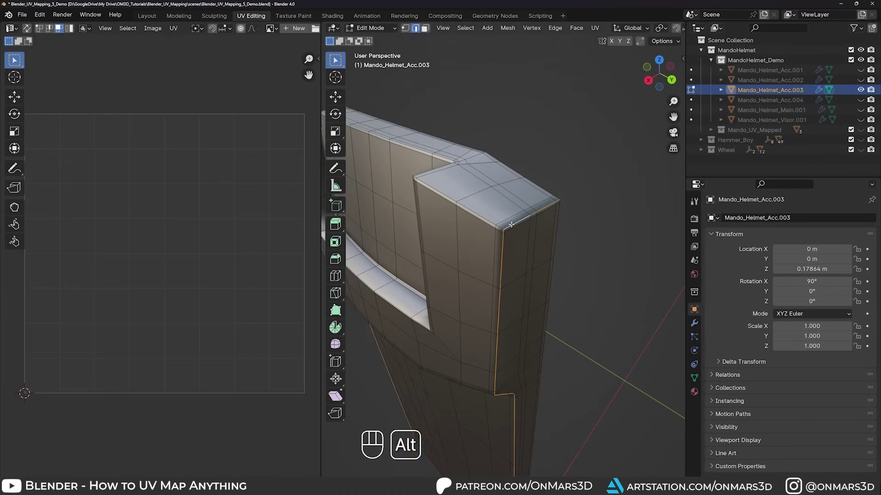
pyautogui.moveTo(511, 225); pyautogui.dragTo(501, 279, button='middle')
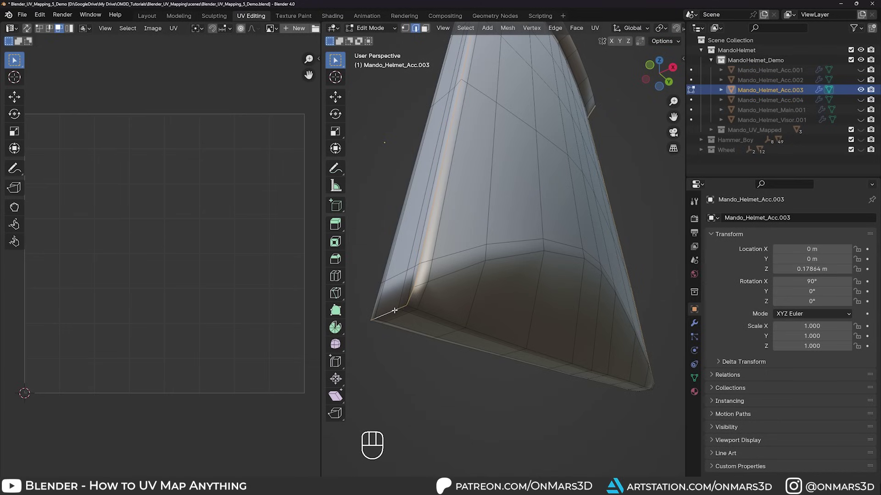
pyautogui.keyDown('alt'); pyautogui.keyDown('shift'); pyautogui.click(412, 313); pyautogui.keyUp('shift'); pyautogui.keyUp('alt')
pyautogui.moveTo(411, 313); pyautogui.dragTo(443, 318, button='middle')
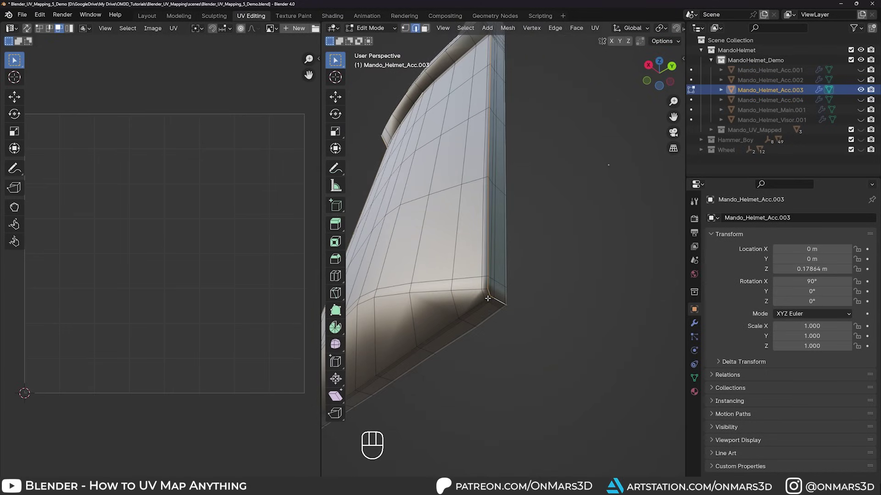
pyautogui.moveTo(479, 302); pyautogui.dragTo(604, 304, button='middle')
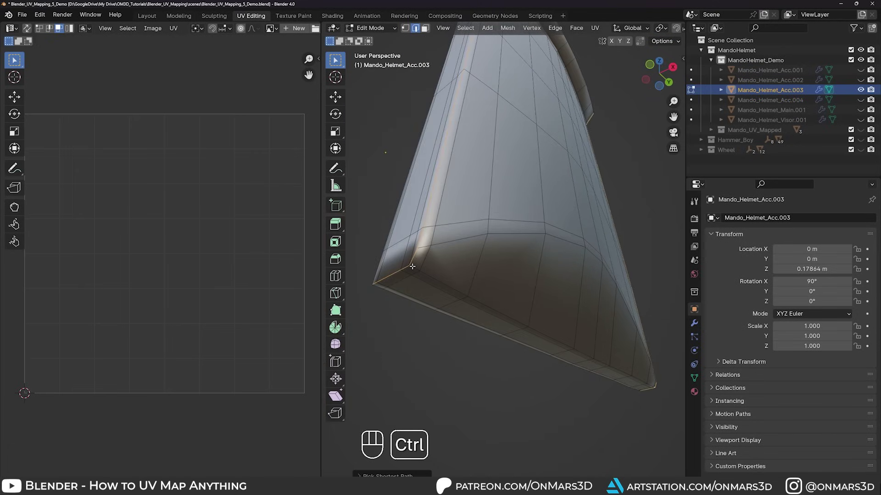
pyautogui.moveTo(412, 267); pyautogui.dragTo(469, 230, button='middle')
pyautogui.rightClick(469, 229)
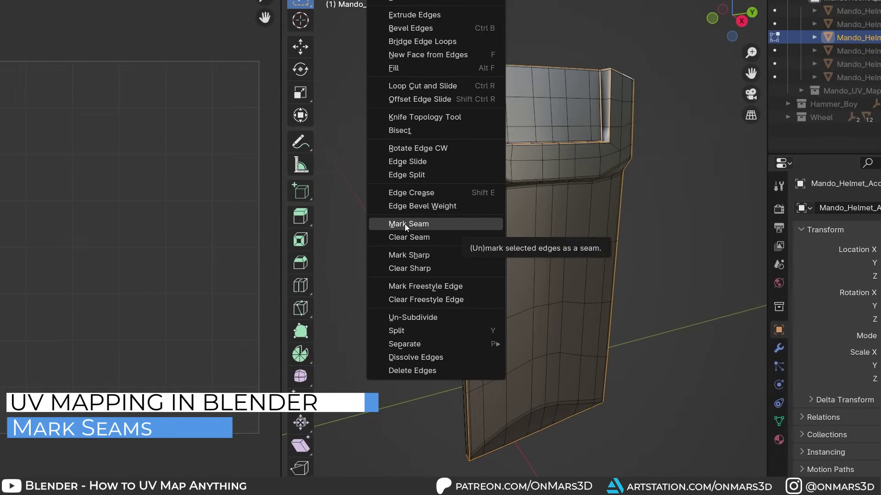
pyautogui.click(445, 224)
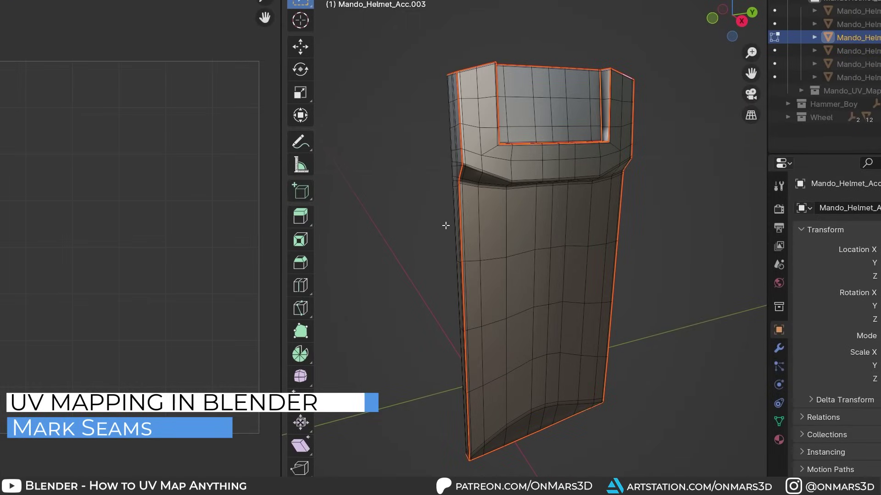
# Select all of the side piece's faces and UVs and unwrap it along its seams
pyautogui.press('3')
pyautogui.moveTo(495, 247); pyautogui.dragTo(502, 252, button='middle')
pyautogui.press('a')
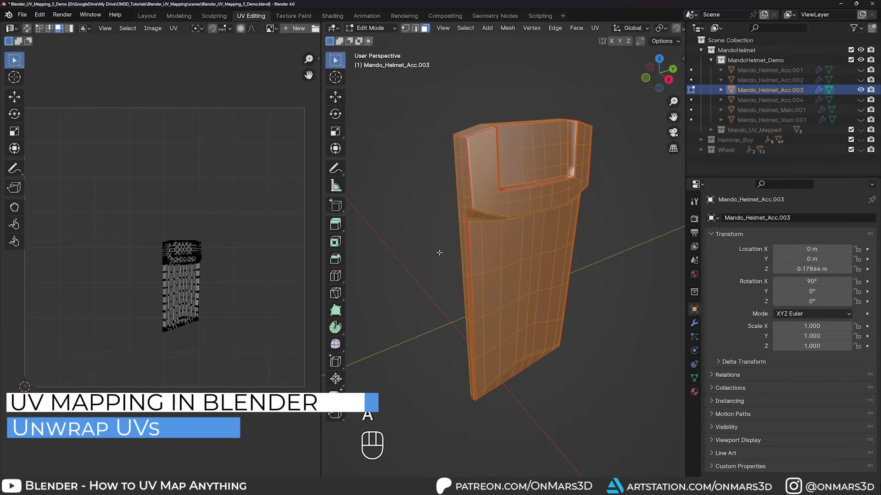
pyautogui.moveTo(246, 259); pyautogui.dragTo(244, 259, button='middle')
pyautogui.press('a')
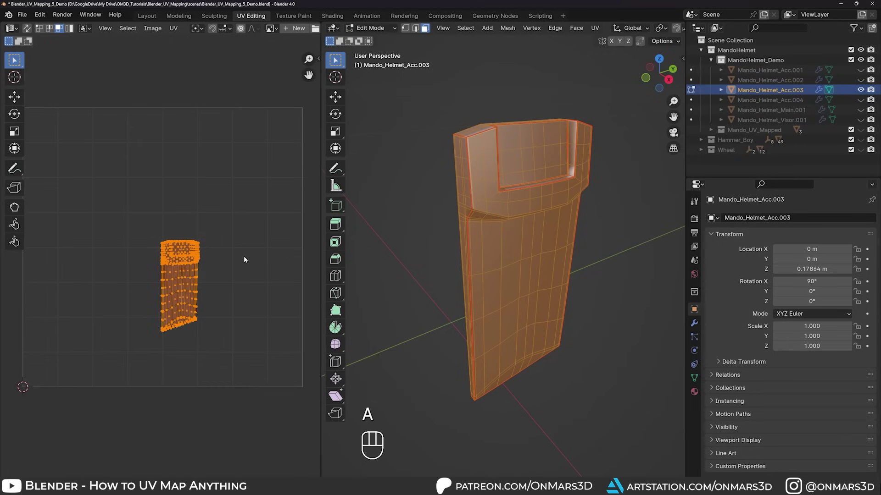
pyautogui.press('u')
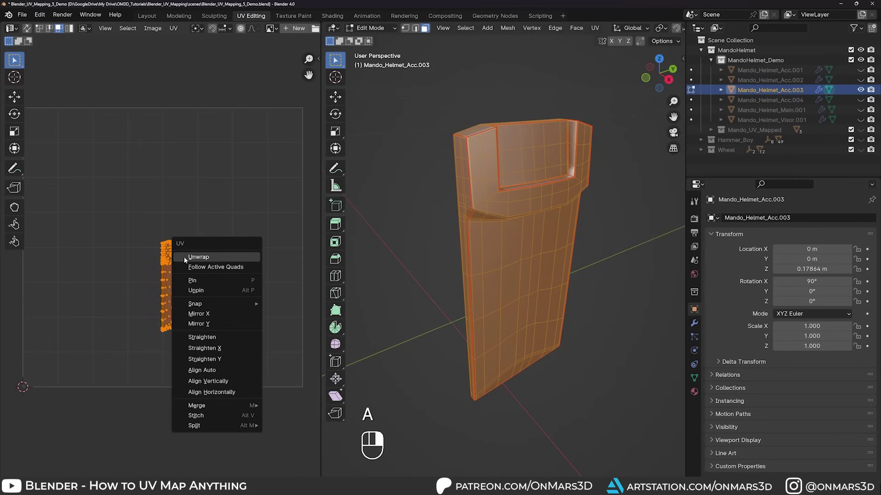
pyautogui.click(229, 261)
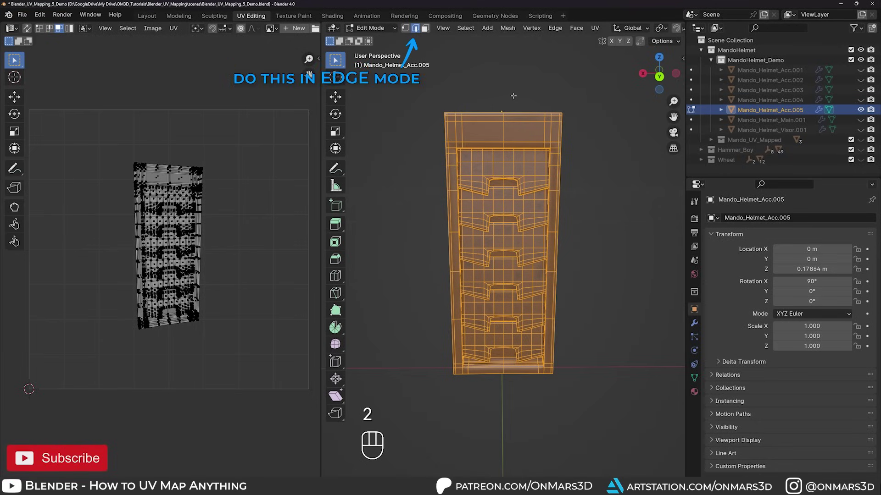
# Select all sharp edges of the vent piece and mark them as seams
pyautogui.keyDown('alt'); pyautogui.click(535, 114); pyautogui.keyUp('alt')
pyautogui.click(466, 29)
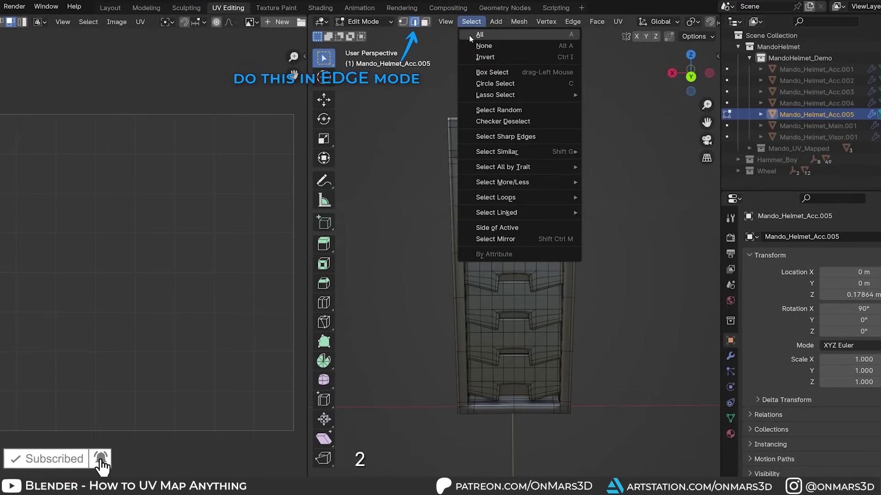
pyautogui.click(505, 136)
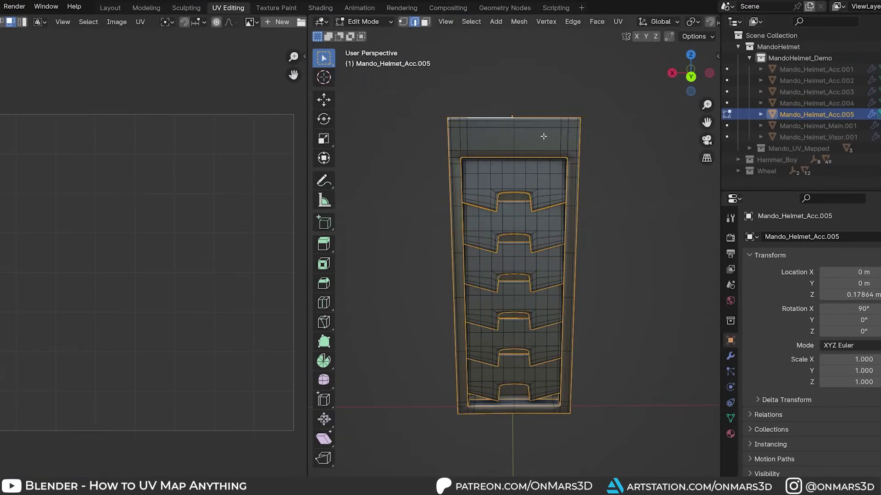
pyautogui.moveTo(454, 349); pyautogui.dragTo(479, 388, button='middle')
pyautogui.rightClick(479, 388)
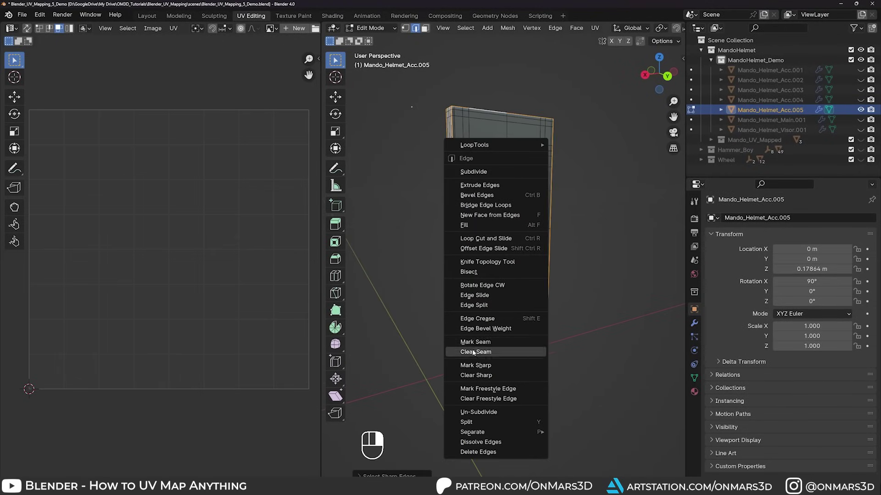
pyautogui.click(473, 351)
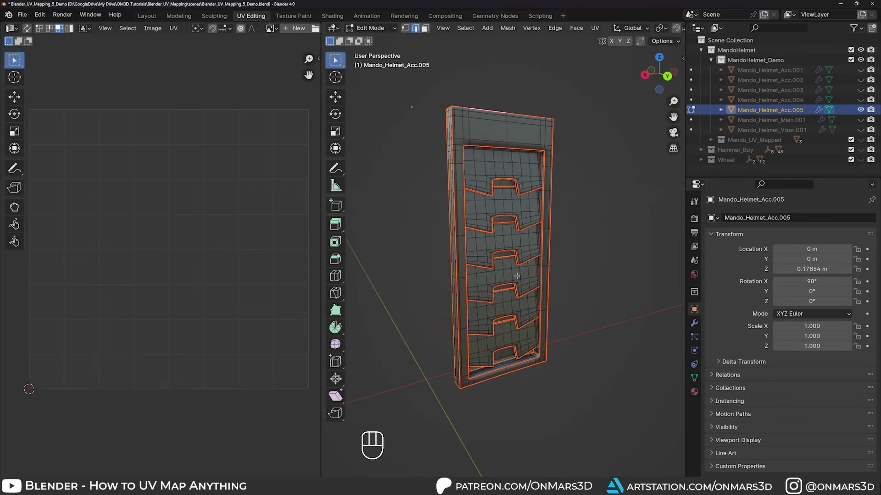
# Select all the vent piece's faces and unwrap it
pyautogui.press('3')
pyautogui.press('a')
pyautogui.press('a')
pyautogui.press('u')
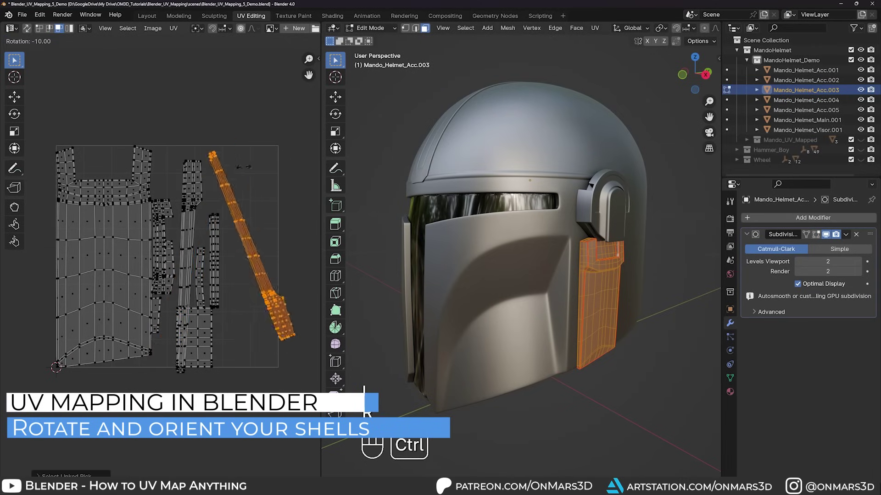
# Confirm the side-piece shell's upright rotation and move the linked shells to the right
pyautogui.click(243, 167)
pyautogui.press('l')
pyautogui.press('g')
pyautogui.click(304, 235)
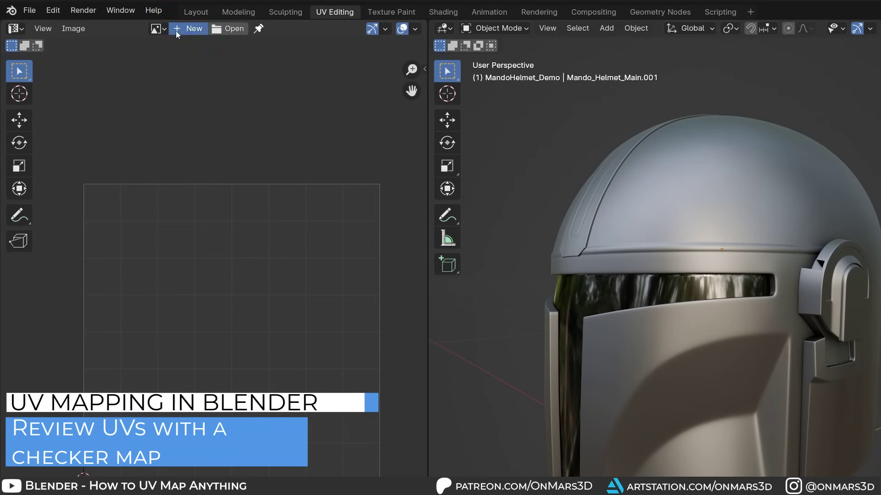
# Create a new 1024 px UV Grid image named UV_Checker
pyautogui.click(143, 28)
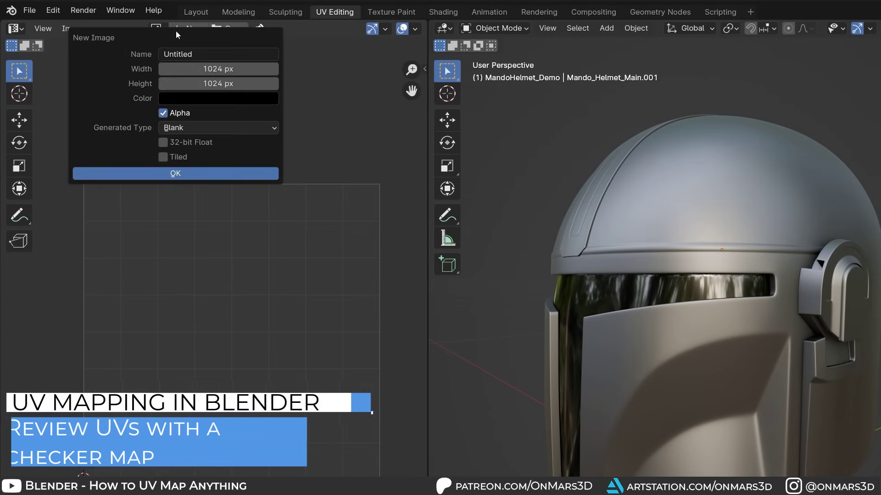
pyautogui.click(181, 54)
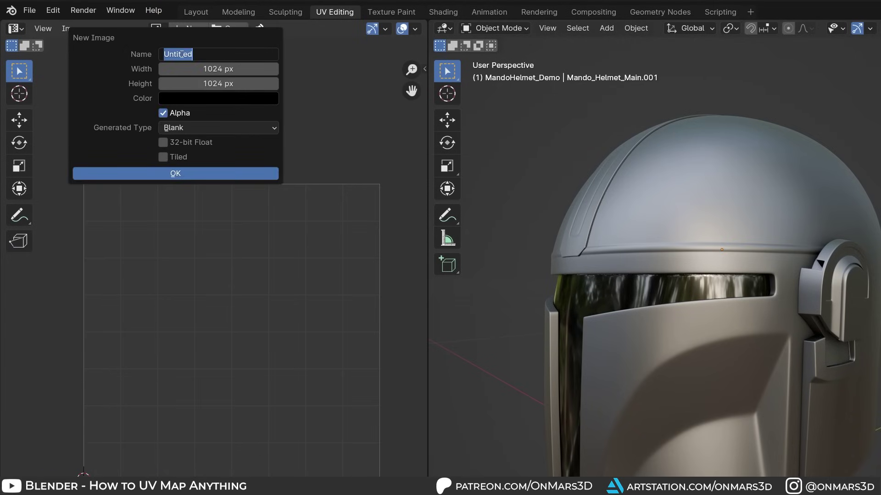
pyautogui.click(274, 128)
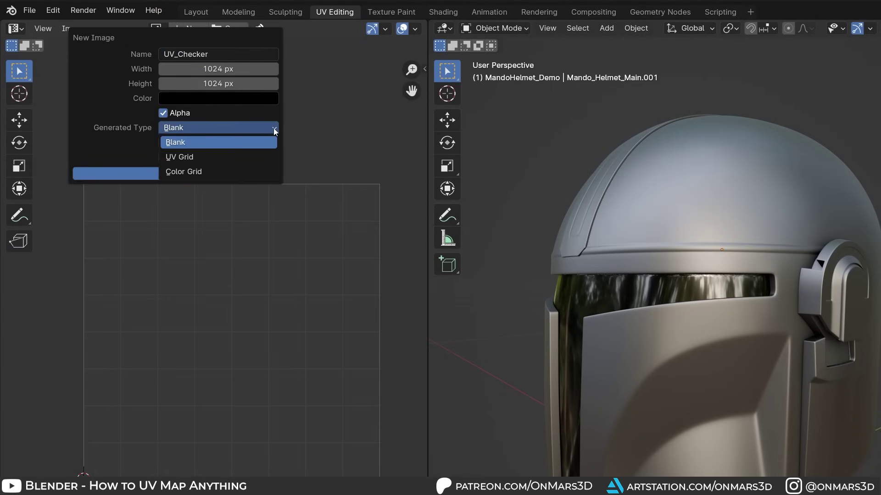
pyautogui.click(205, 156)
pyautogui.click(173, 150)
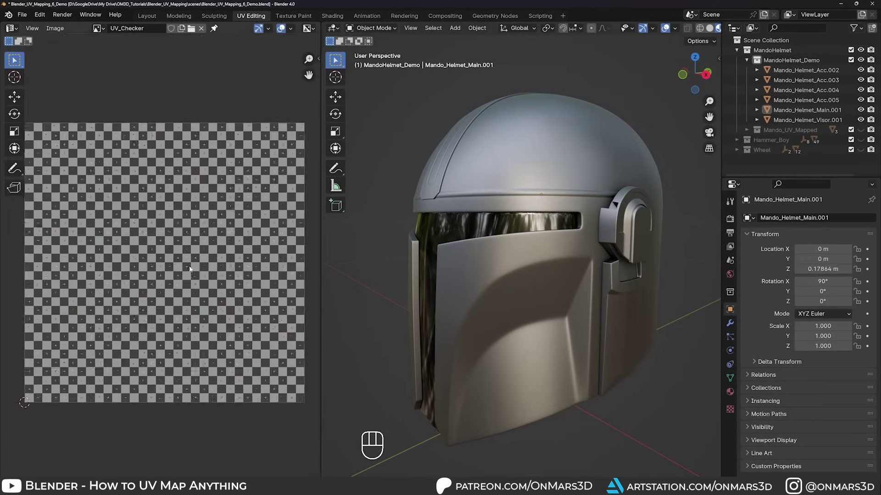
# Set the M_Clay material's Base Color to an Image Texture using UV_Checker
pyautogui.click(778, 360)
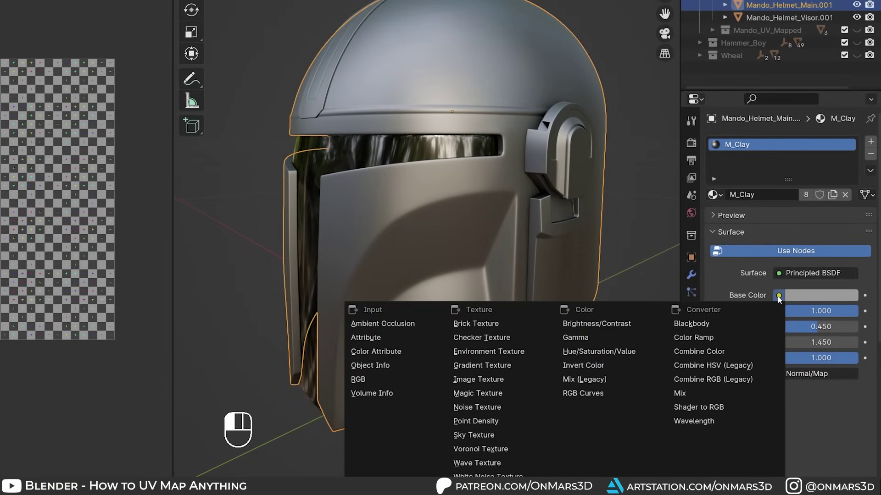
pyautogui.click(466, 379)
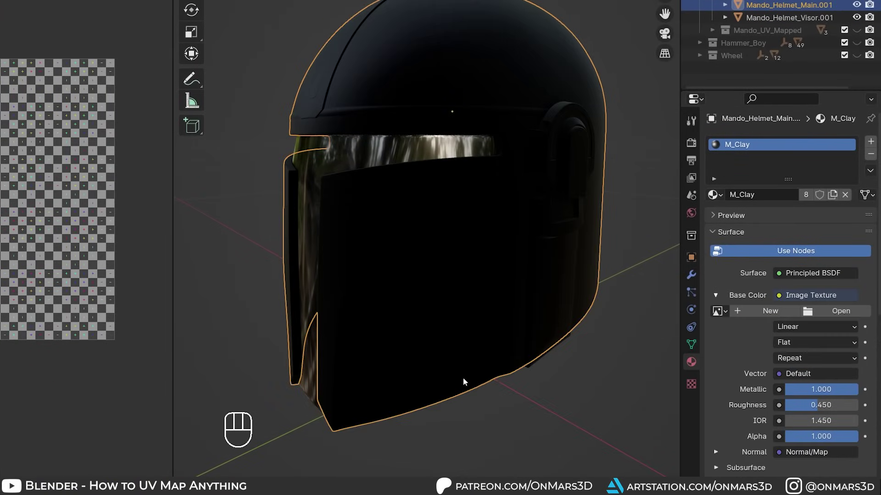
pyautogui.click(718, 311)
pyautogui.click(608, 356)
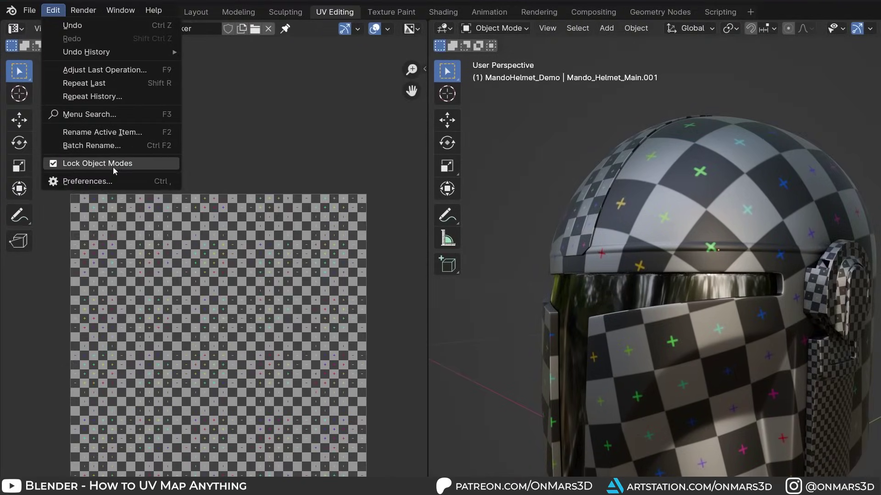
# Enable Node Wrangler from the add-on preferences and use Ctrl+T to add Texture Coordinate and Mapping nodes to UV_Checker
pyautogui.click(83, 179)
pyautogui.moveTo(149, 1); pyautogui.dragTo(295, 74)
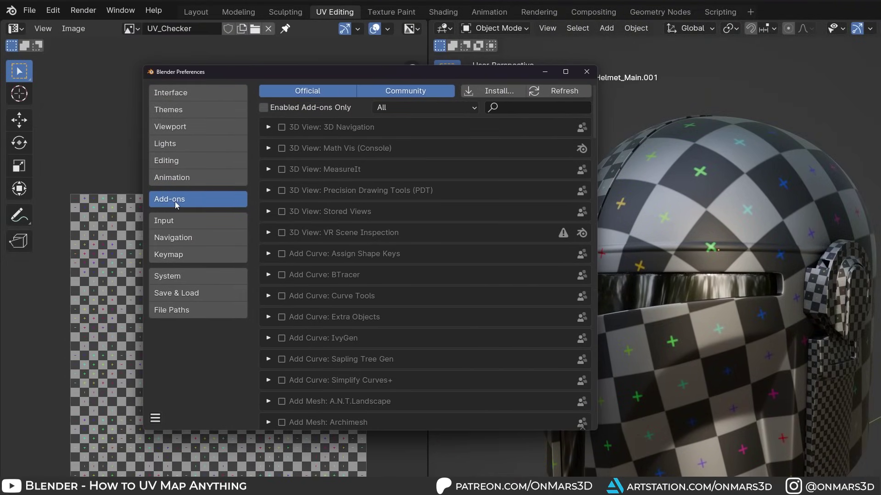
pyautogui.click(527, 107)
pyautogui.write('node')
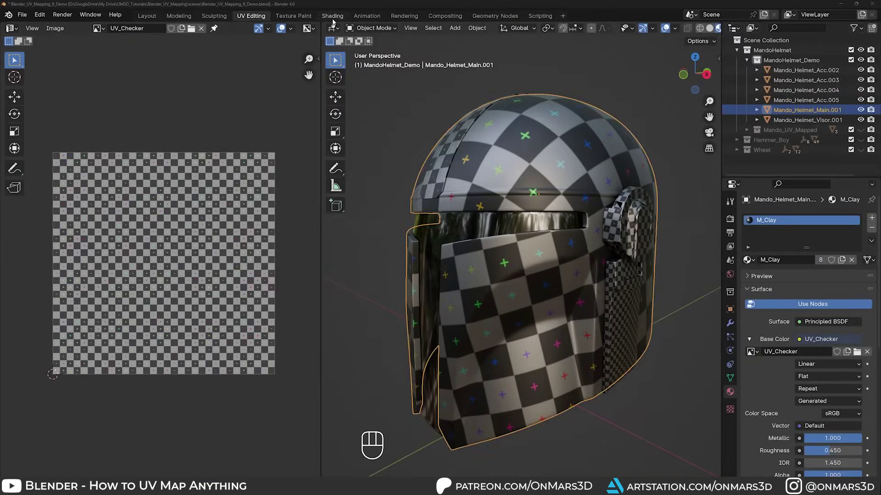
pyautogui.click(332, 16)
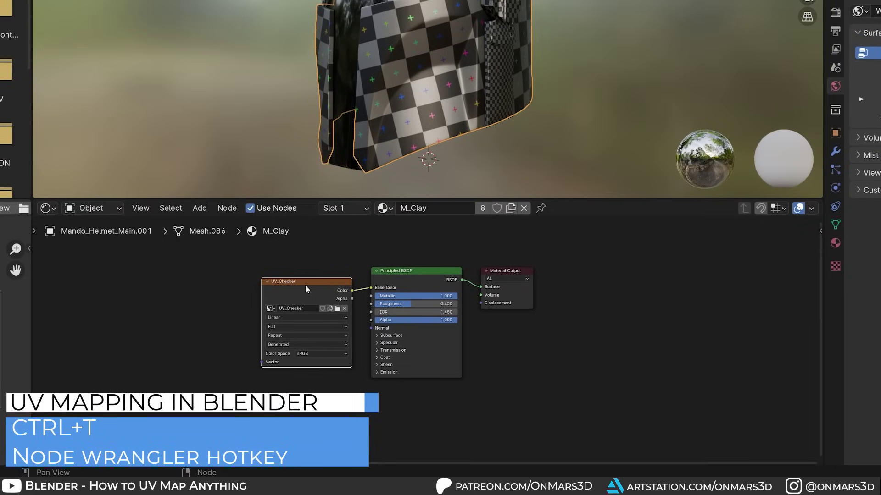
pyautogui.hotkey('ctrl', 't')
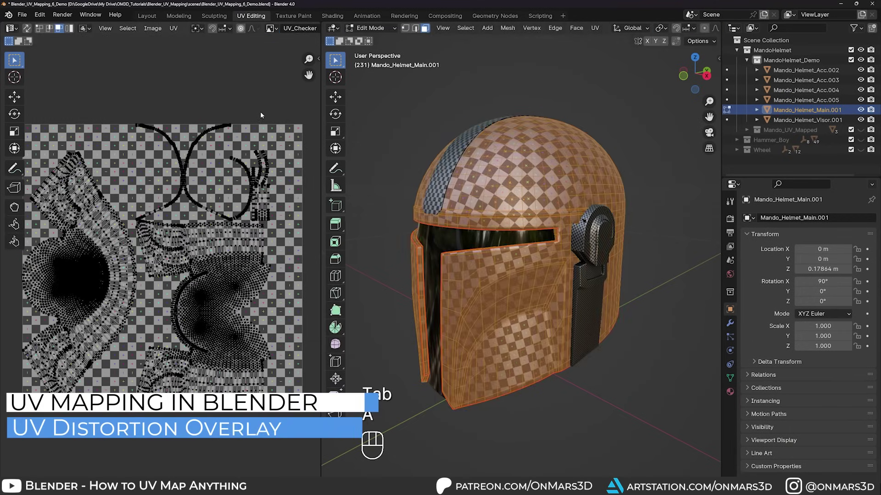
# Maximize the UV Editor and unlink the UV_Checker image from its background
pyautogui.hotkey('ctrl', 'space')
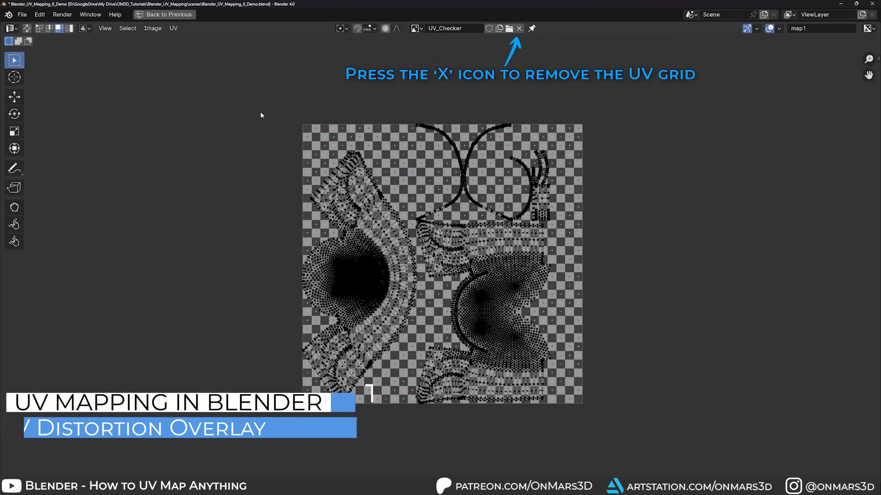
pyautogui.click(519, 28)
pyautogui.scroll(6, 477, 253)
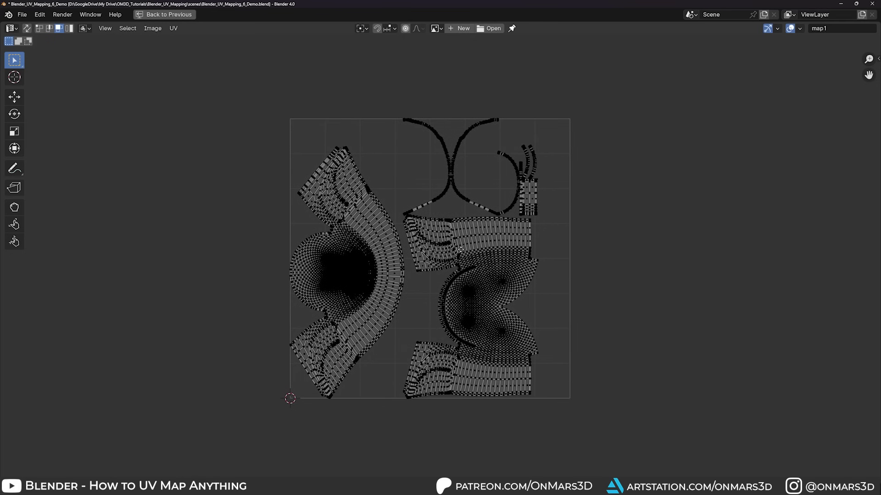
pyautogui.scroll(2, 460, 250)
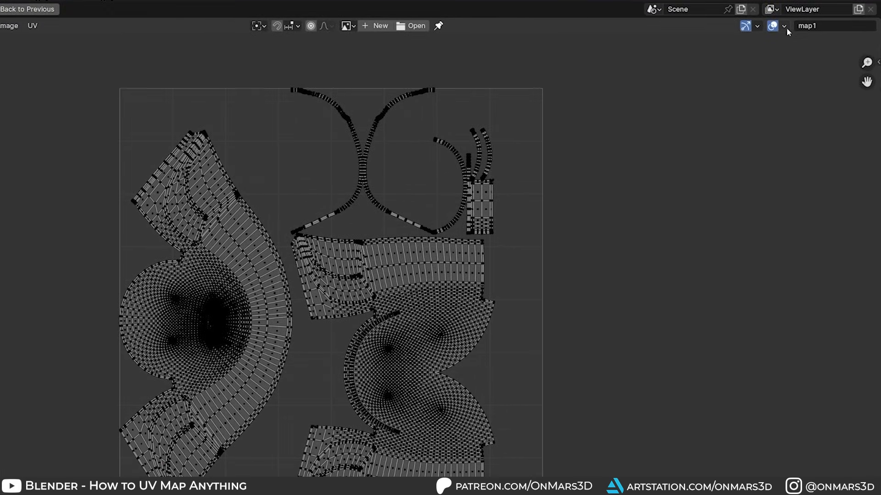
# Check UV stretch display in Area and Angle modes, then turn stretch display off
pyautogui.click(786, 27)
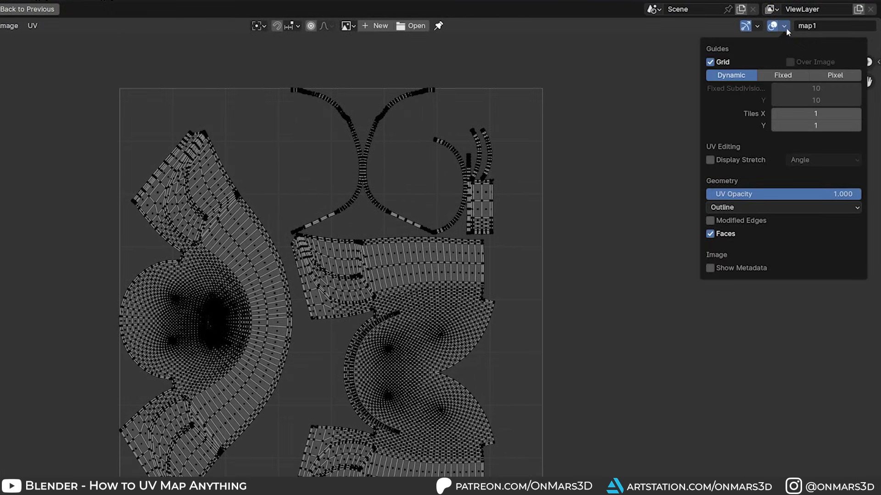
pyautogui.click(711, 160)
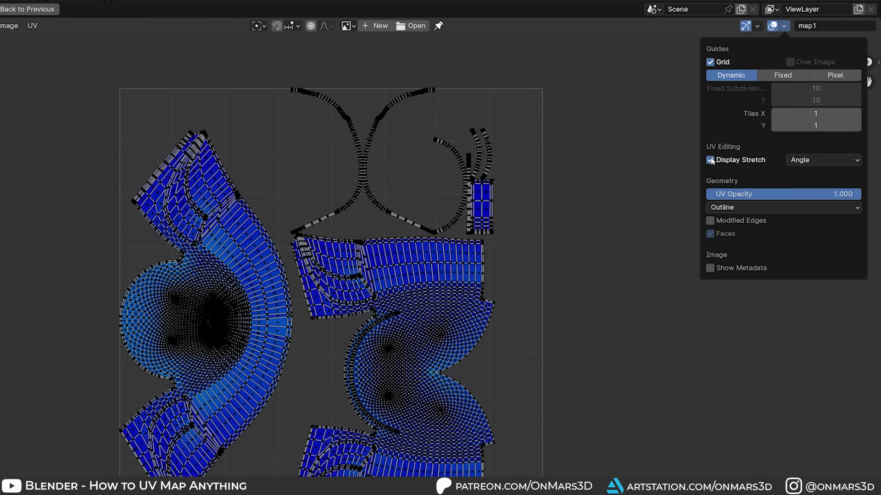
pyautogui.click(815, 158)
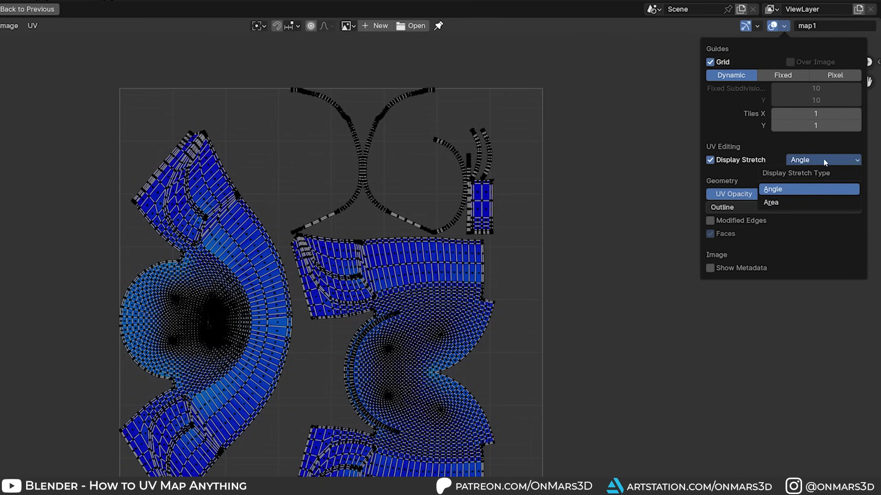
pyautogui.click(797, 201)
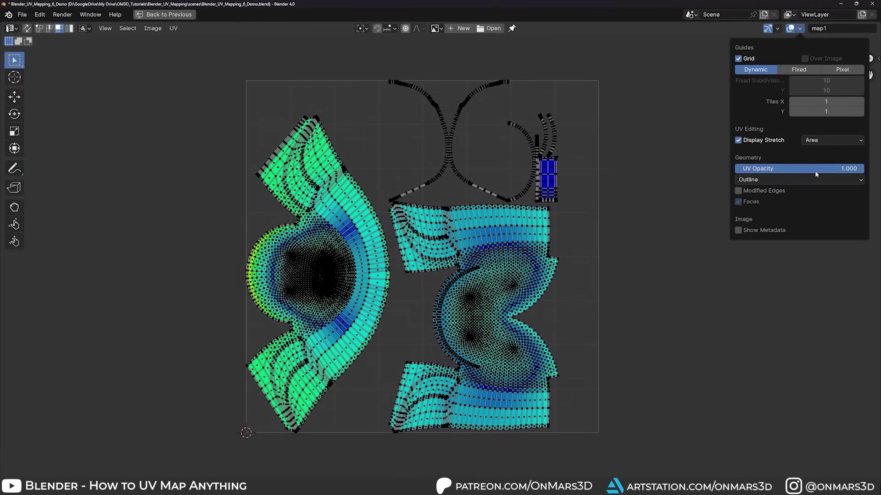
pyautogui.click(827, 141)
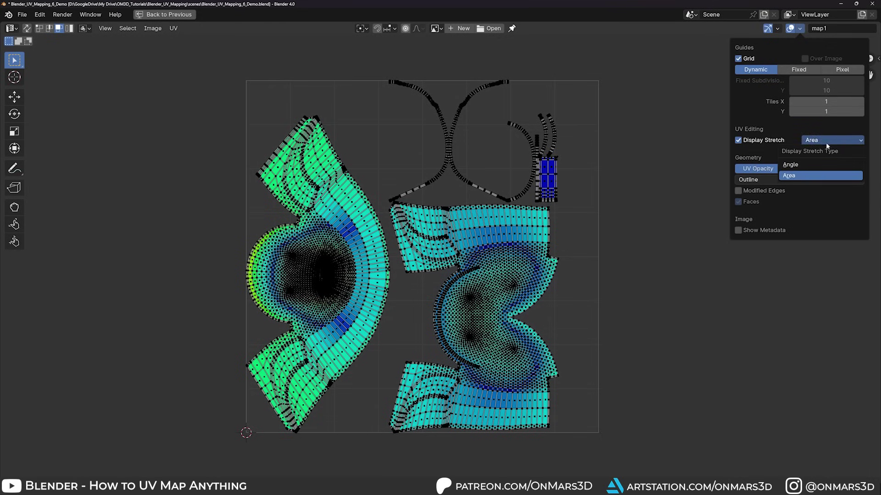
pyautogui.click(816, 161)
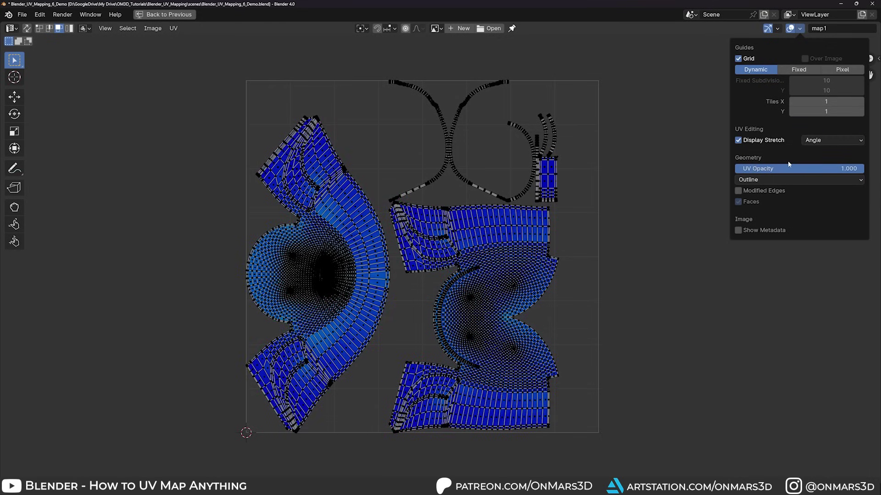
pyautogui.click(738, 140)
# Select all helmet faces in Edit Mode, apply UV > Average Islands Scale, then deselect
pyautogui.hotkey('ctrl', 'space')
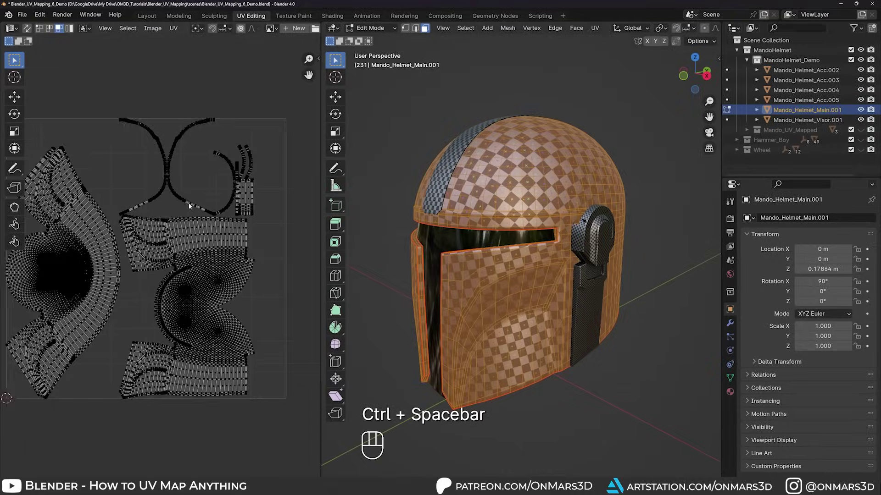
pyautogui.scroll(-1, 185, 203)
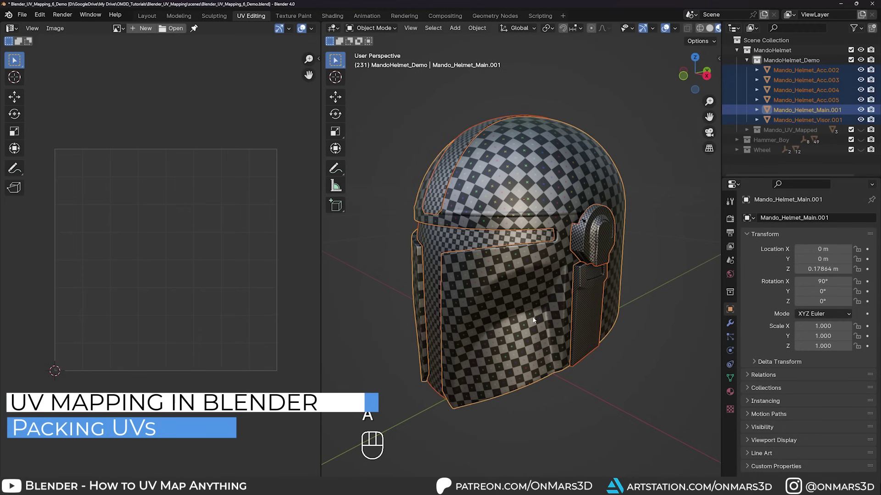
pyautogui.press('Tab')
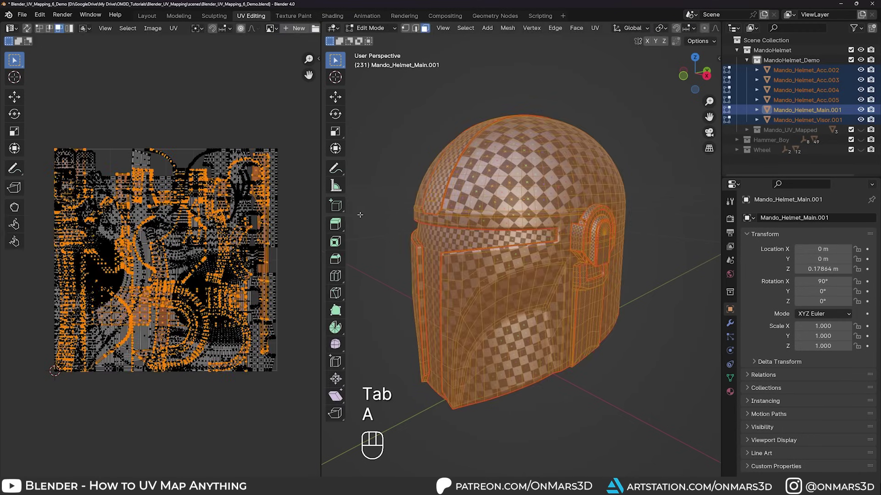
pyautogui.press('a')
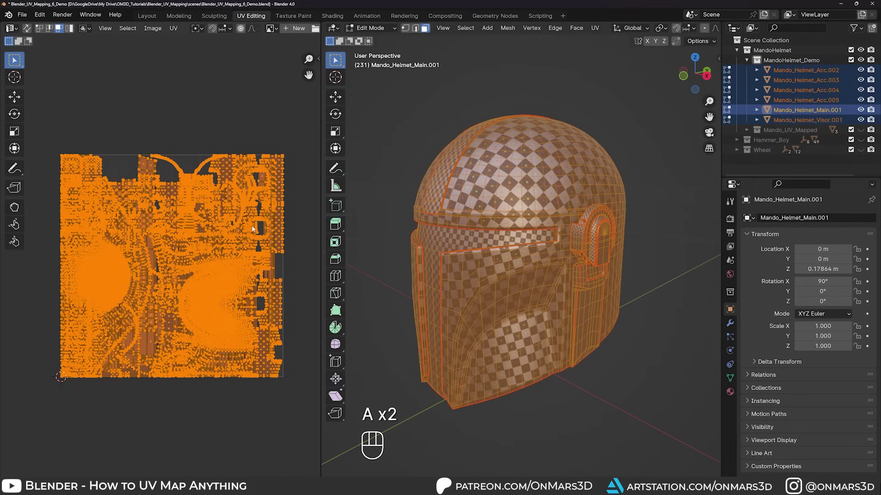
pyautogui.click(176, 30)
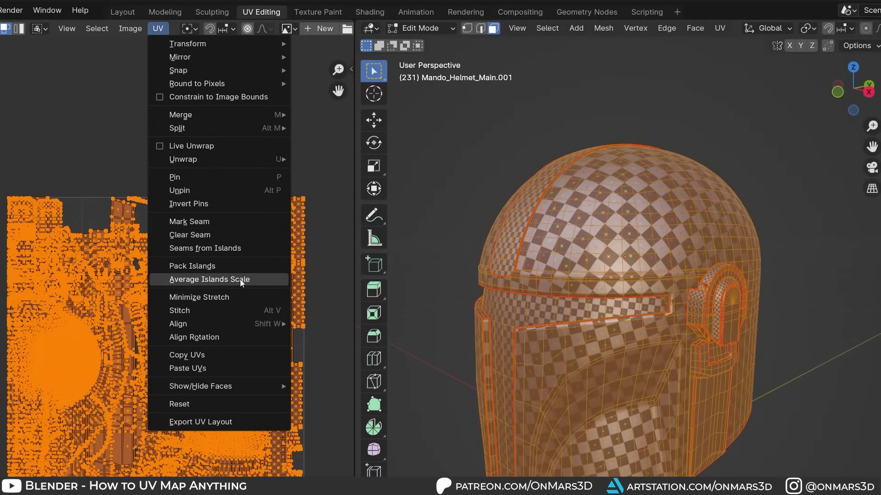
pyautogui.click(261, 279)
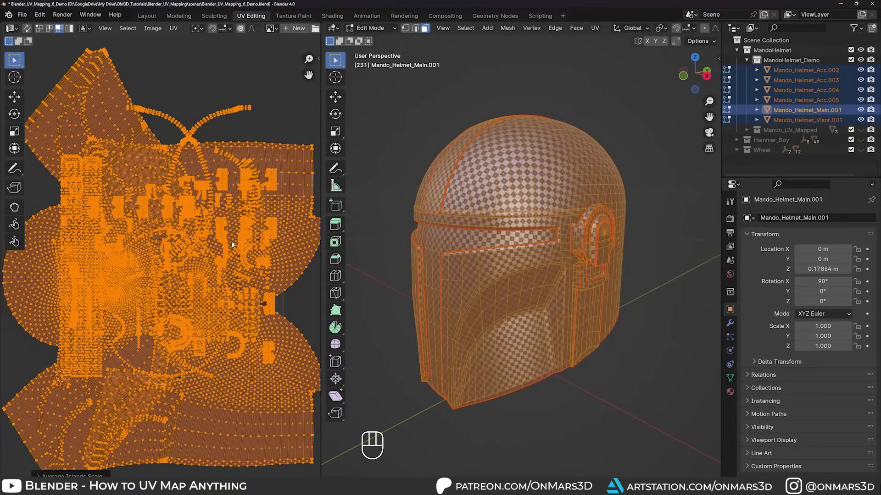
pyautogui.scroll(-3, 231, 242)
pyautogui.moveTo(413, 241); pyautogui.dragTo(458, 238, button='middle')
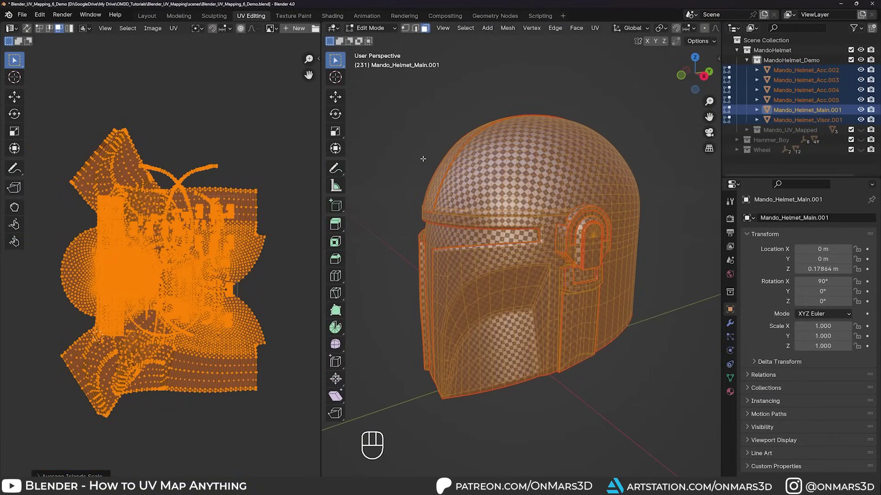
pyautogui.hotkey('alt', 'a')
# Pack all helmet UV islands into the tile with Margin 0.001 and Rotate off
pyautogui.moveTo(423, 159); pyautogui.dragTo(463, 190, button='middle')
pyautogui.press('a')
pyautogui.click(173, 28)
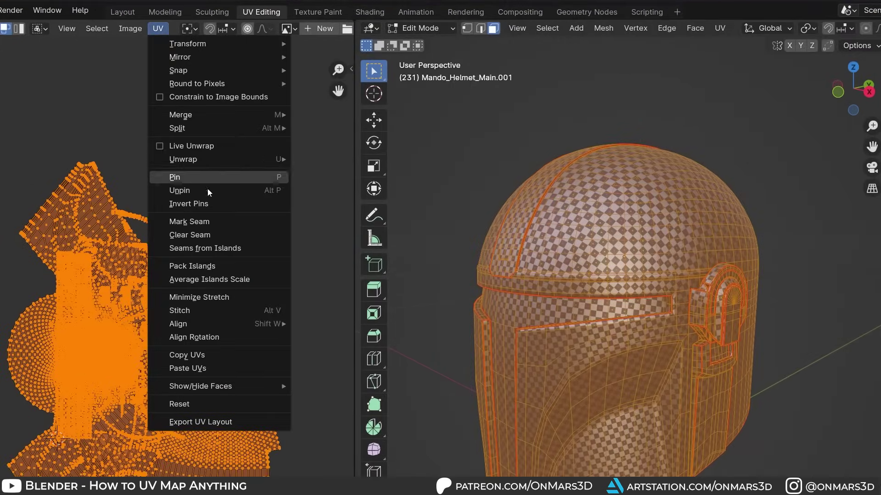
pyautogui.click(215, 267)
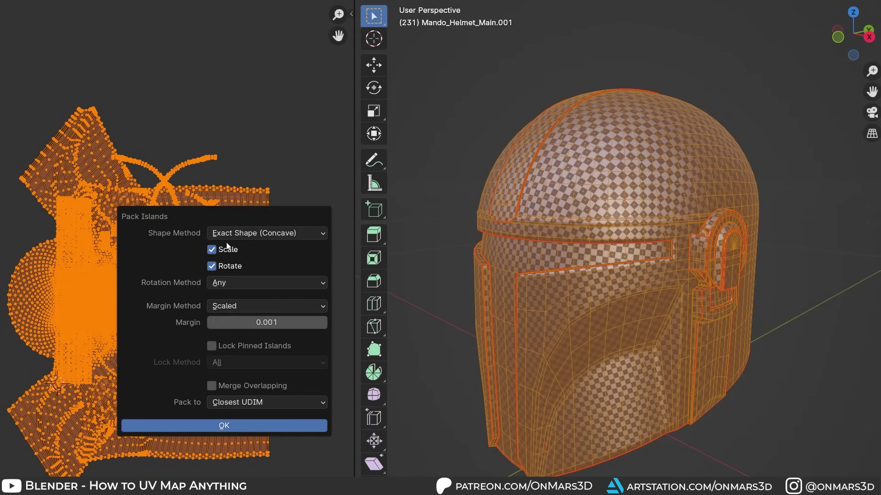
pyautogui.click(248, 322)
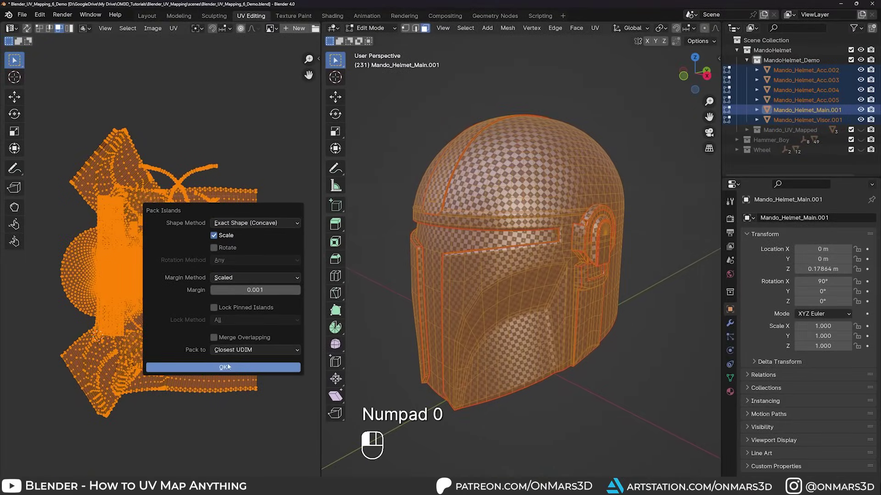
pyautogui.click(223, 368)
# Deselect the packed UV islands and clear the helmet mesh selection
pyautogui.scroll(2, 181, 269)
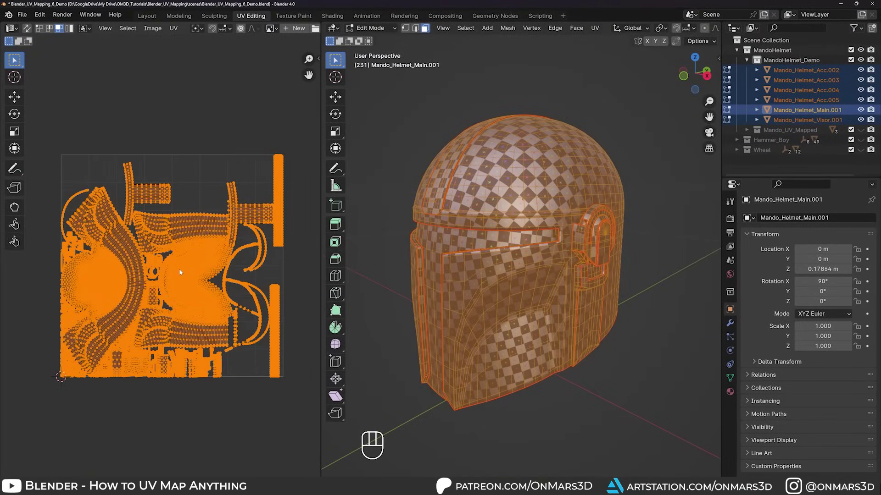
pyautogui.click(267, 127)
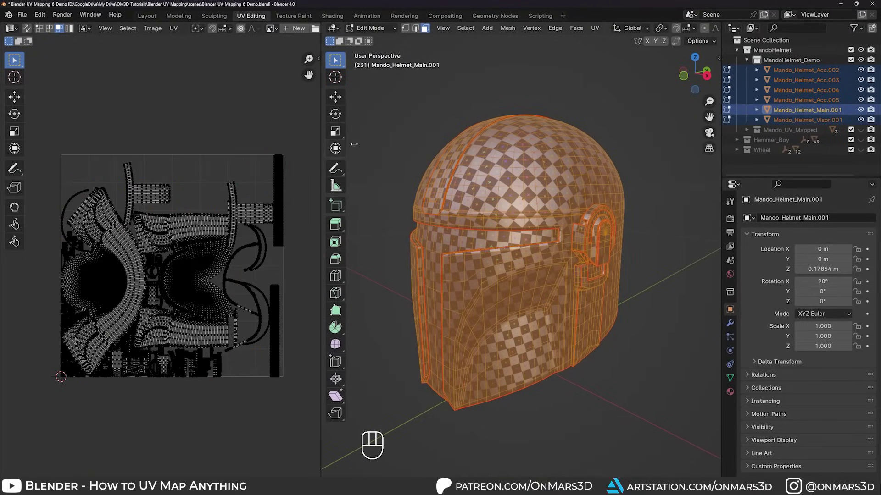
pyautogui.moveTo(413, 152); pyautogui.dragTo(406, 153, button='middle')
pyautogui.click(406, 113)
pyautogui.moveTo(406, 113); pyautogui.dragTo(489, 214, button='middle')
# Mark the selected tire edges as seams and rotate the two strip islands upright
pyautogui.press('Tab')
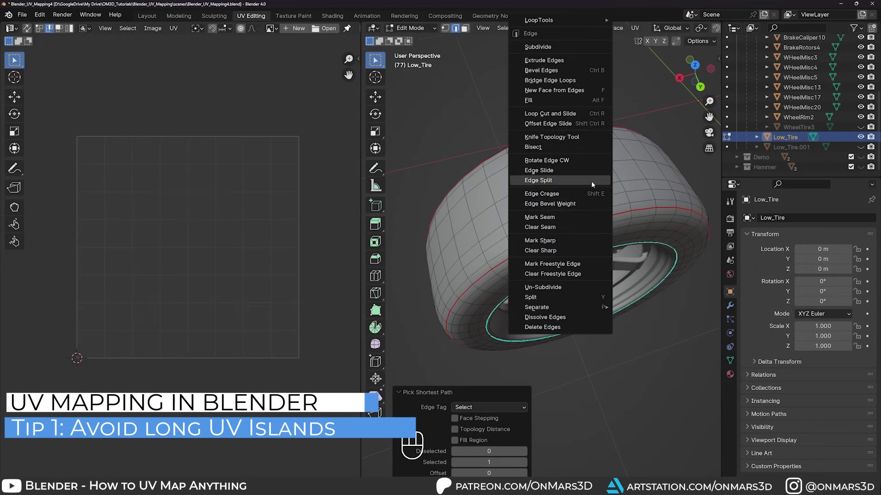
pyautogui.click(541, 217)
pyautogui.press('a')
pyautogui.press('a')
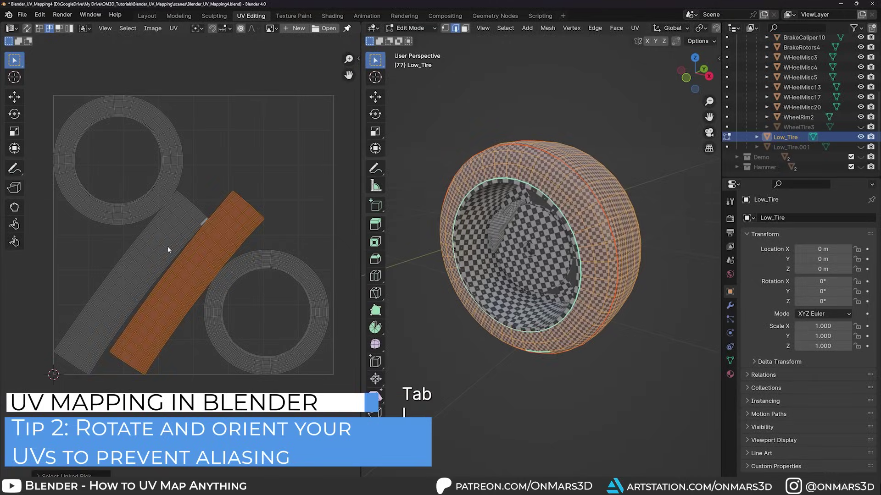
pyautogui.press('r')
pyautogui.click(208, 168)
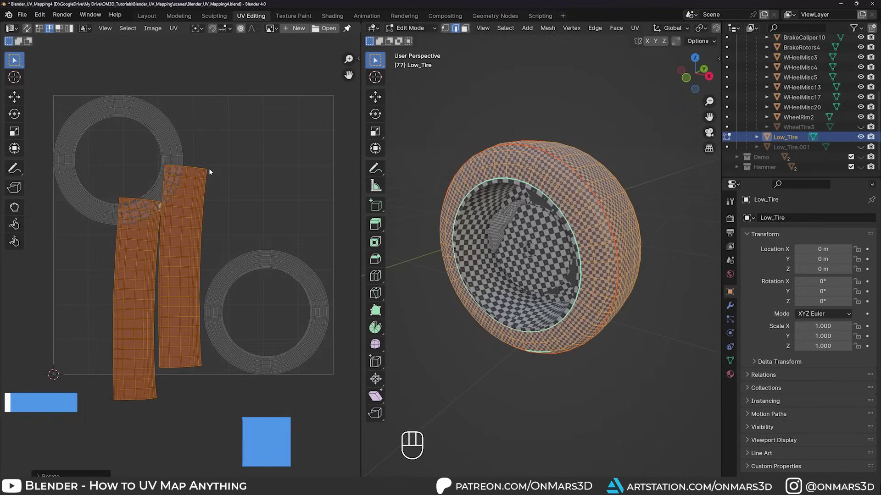
# Pack all of the tire's UV islands into the UV tile
pyautogui.press('a')
pyautogui.scroll(-3, 210, 171)
pyautogui.click(173, 28)
pyautogui.click(207, 202)
pyautogui.click(230, 367)
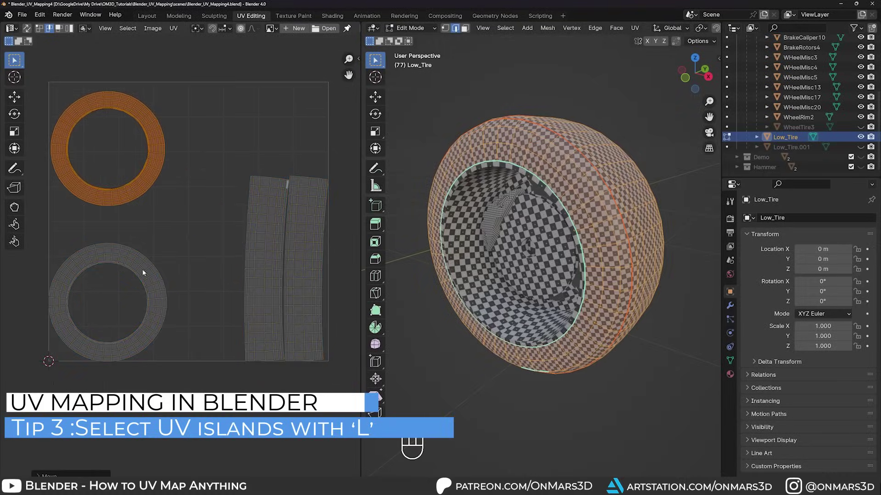
# Stack the two ring islands on the left and place both strip islands on the right
pyautogui.press('l')
pyautogui.press('g')
pyautogui.click(143, 263)
pyautogui.press('l')
pyautogui.press('g')
pyautogui.click(211, 218)
pyautogui.press('l')
pyautogui.press('l')
pyautogui.press('l')
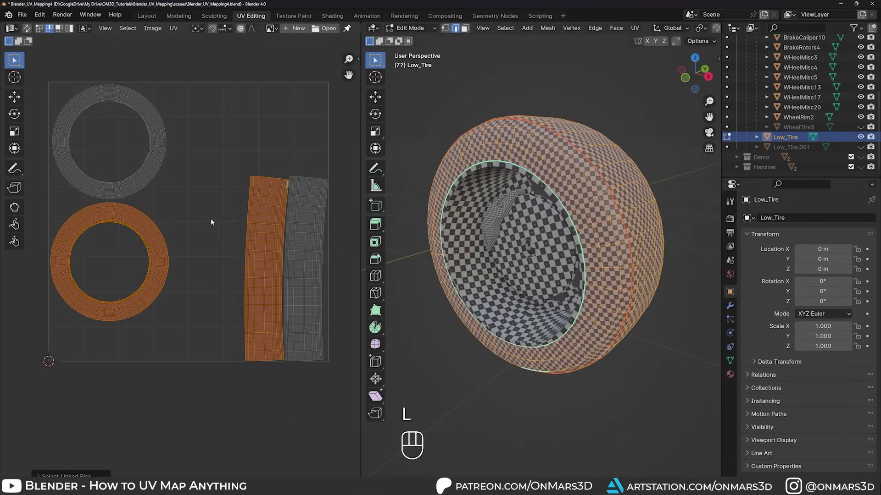
pyautogui.press('g')
pyautogui.click(208, 138)
pyautogui.click(313, 262)
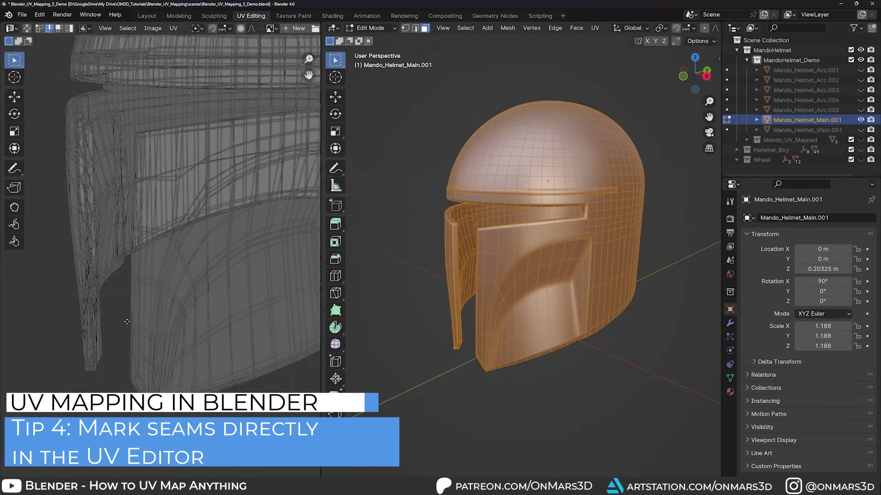
# Select all of the helmet's UVs and unwrap the helmet mesh again with U
pyautogui.scroll(-6, 108, 360)
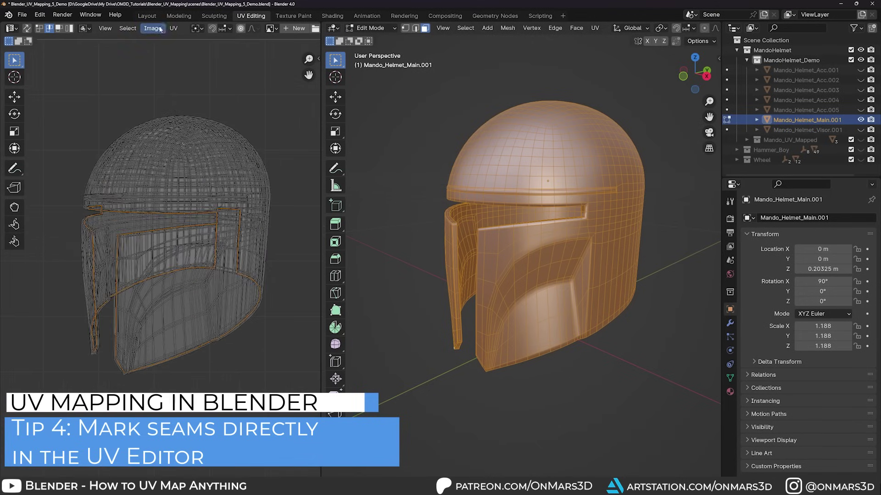
pyautogui.click(173, 28)
pyautogui.press('a')
pyautogui.press('u')
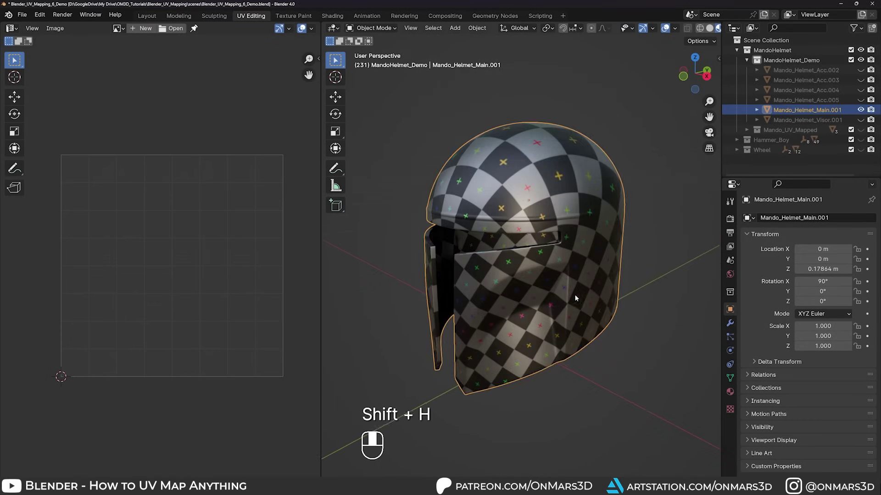
# Mark seams on an edge loop and a shortest edge path across the helmet's top
pyautogui.press('Tab')
pyautogui.scroll(5, 532, 231)
pyautogui.moveTo(532, 231); pyautogui.dragTo(504, 275, button='middle')
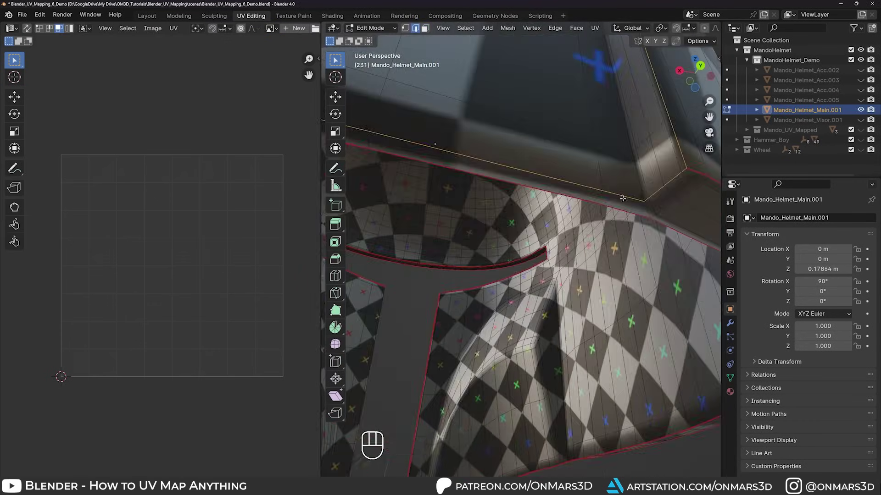
pyautogui.press('2')
pyautogui.keyDown('alt'); pyautogui.keyDown('shift'); pyautogui.click(531, 321); pyautogui.keyUp('shift'); pyautogui.keyUp('alt')
pyautogui.scroll(8, 462, 165)
pyautogui.scroll(-8, 461, 166)
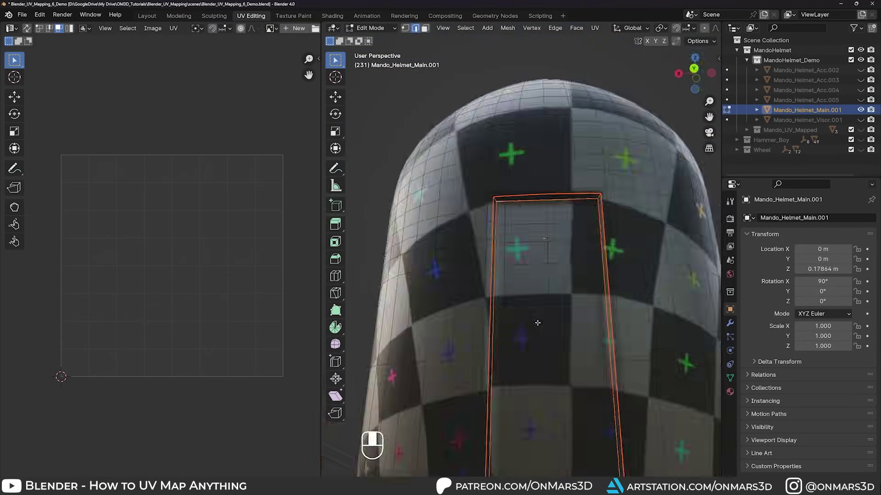
pyautogui.moveTo(537, 325); pyautogui.dragTo(247, 188, button='middle')
pyautogui.keyDown('ctrl'); pyautogui.click(515, 197); pyautogui.keyUp('ctrl')
pyautogui.rightClick(519, 246)
pyautogui.click(519, 246)
# Select all faces, unwrap the helmet with the new seams, and return to Object Mode
pyautogui.press('3')
pyautogui.press('a')
pyautogui.press('u')
pyautogui.click(247, 188)
pyautogui.press('Tab')
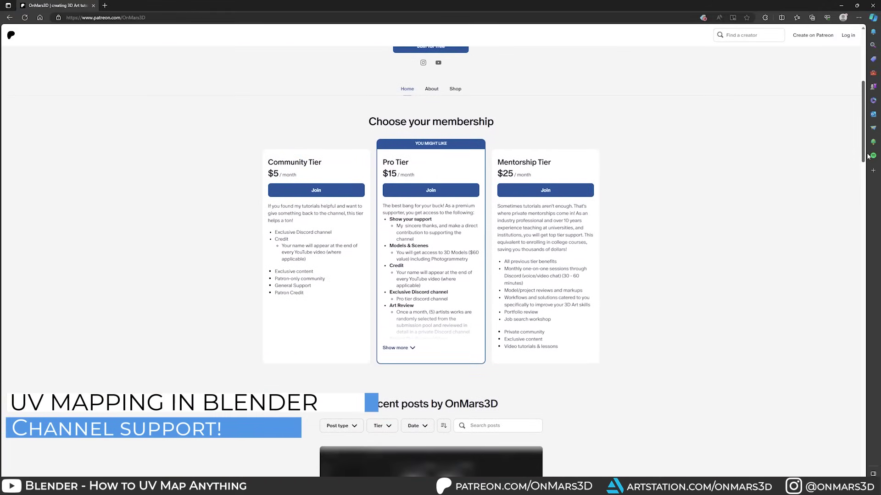
pyautogui.moveTo(869, 156); pyautogui.dragTo(879, 307)
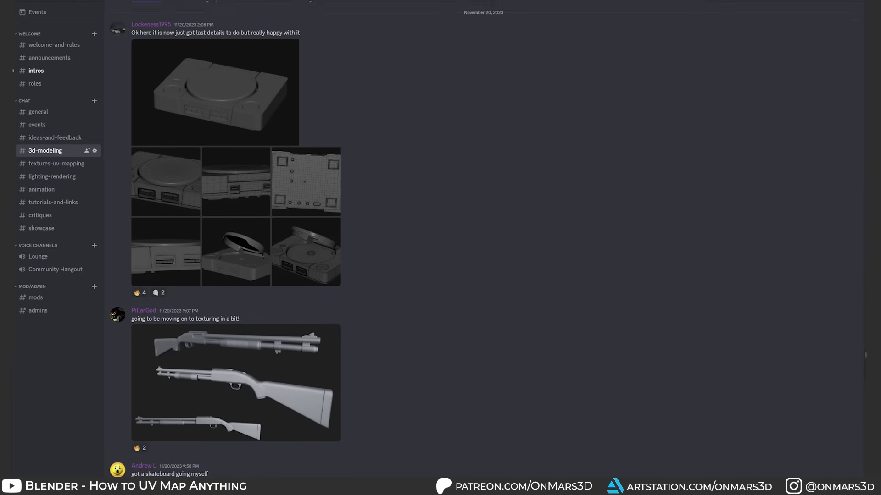
# Scroll through the #3d-modeling posts, then switch to the #showcase channel
pyautogui.scroll(-3, 483, 239)
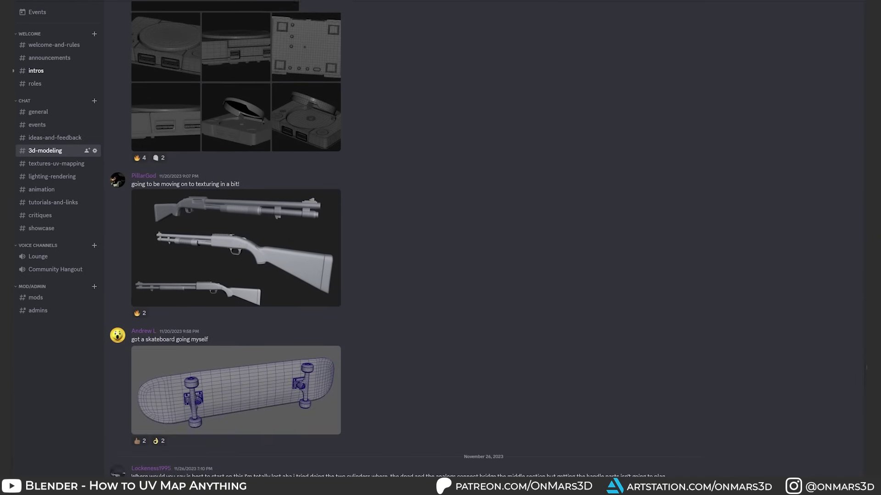
pyautogui.scroll(-10, 236, 239)
pyautogui.click(41, 228)
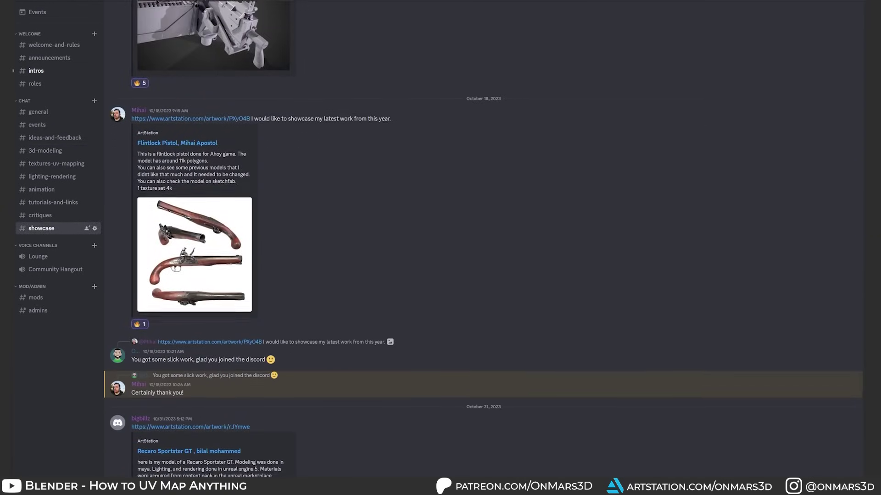
pyautogui.scroll(-15, 484, 238)
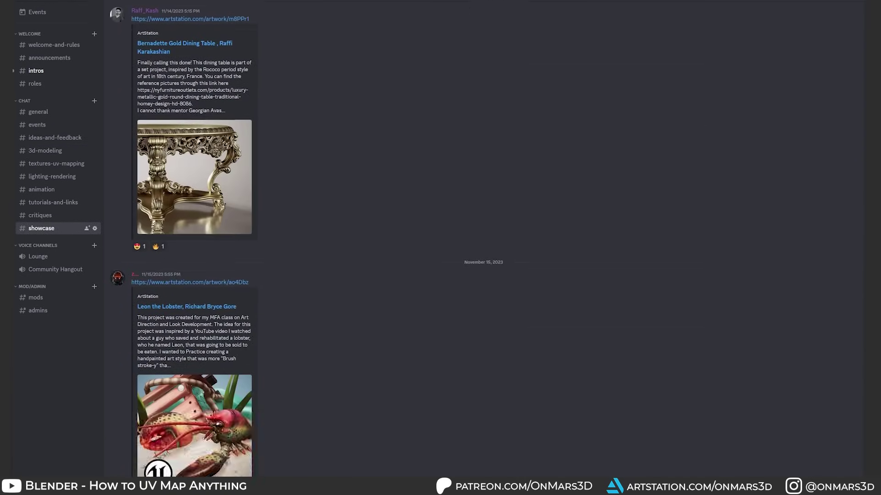